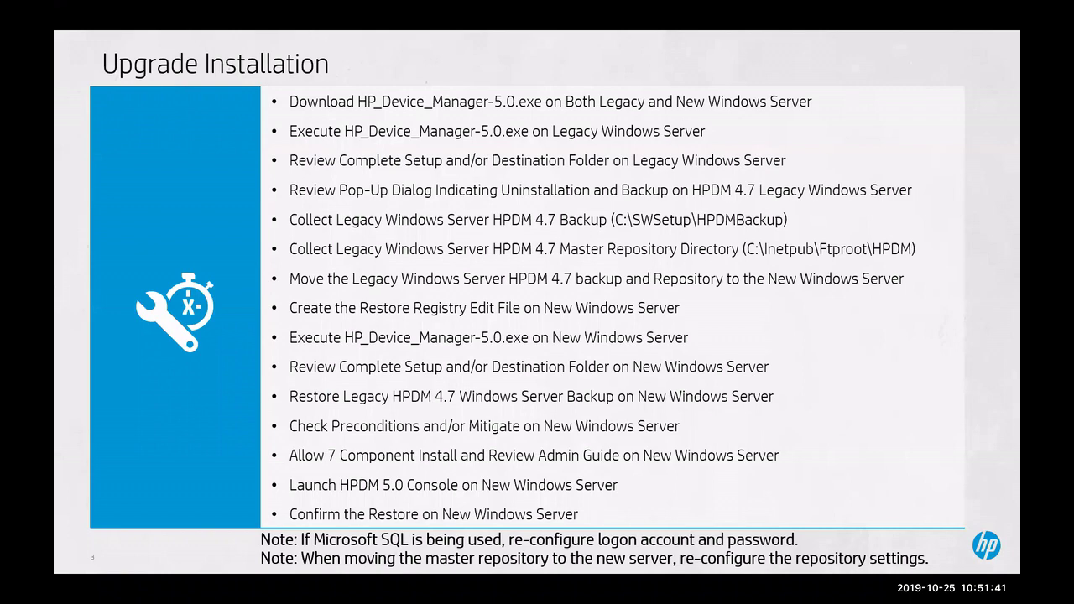
key(Right)
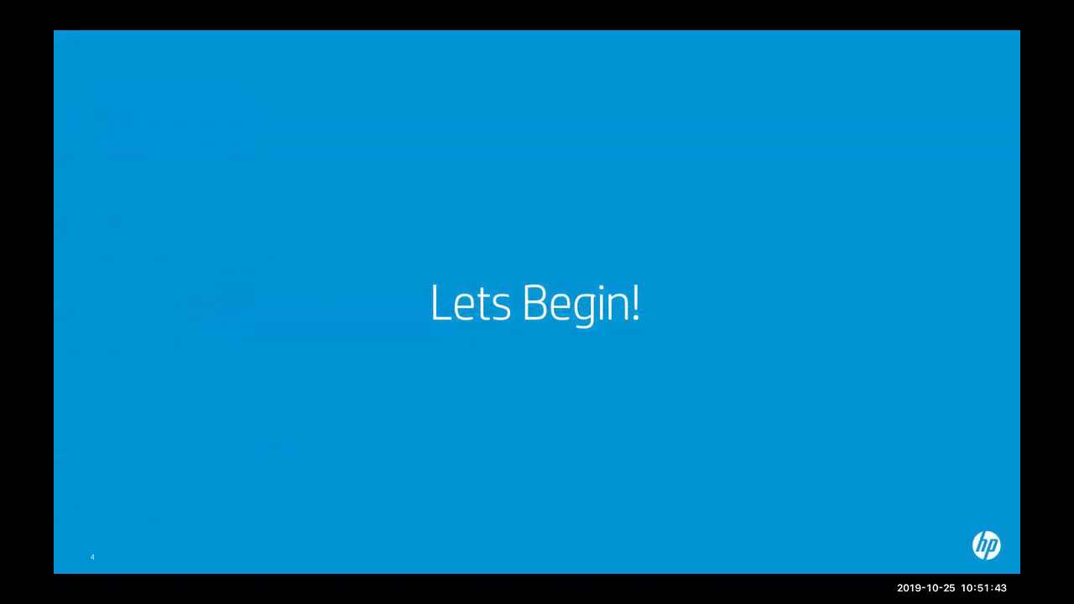
key(Right)
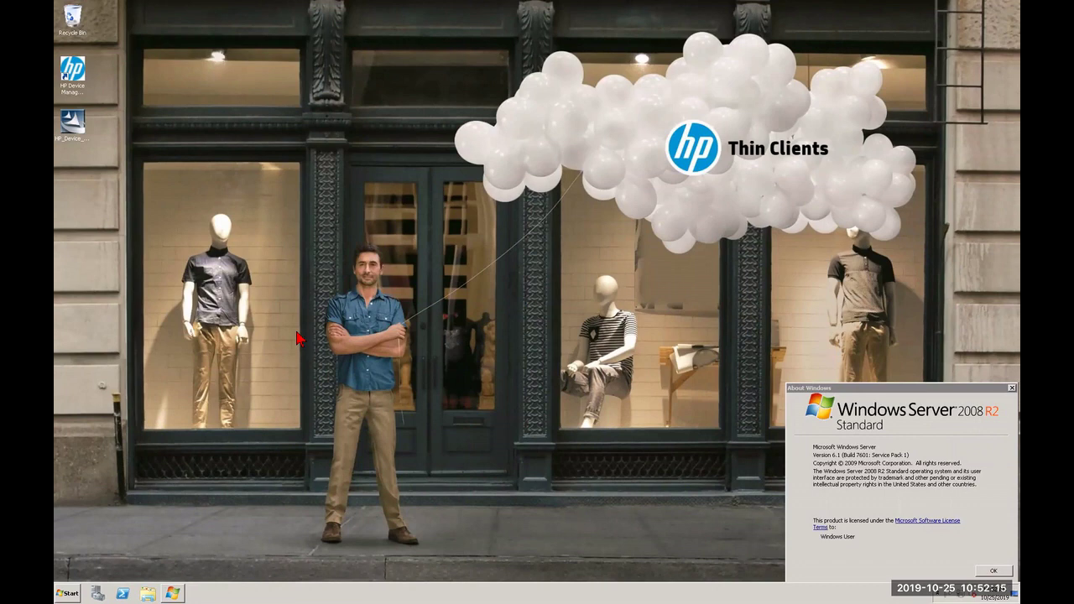
- Run HP_Device_Manager-5.0.exe on the legacy server, extract its files to C:\SWSetup\HP Device Manager 5.0, and dismiss the setup notice
click(91, 131)
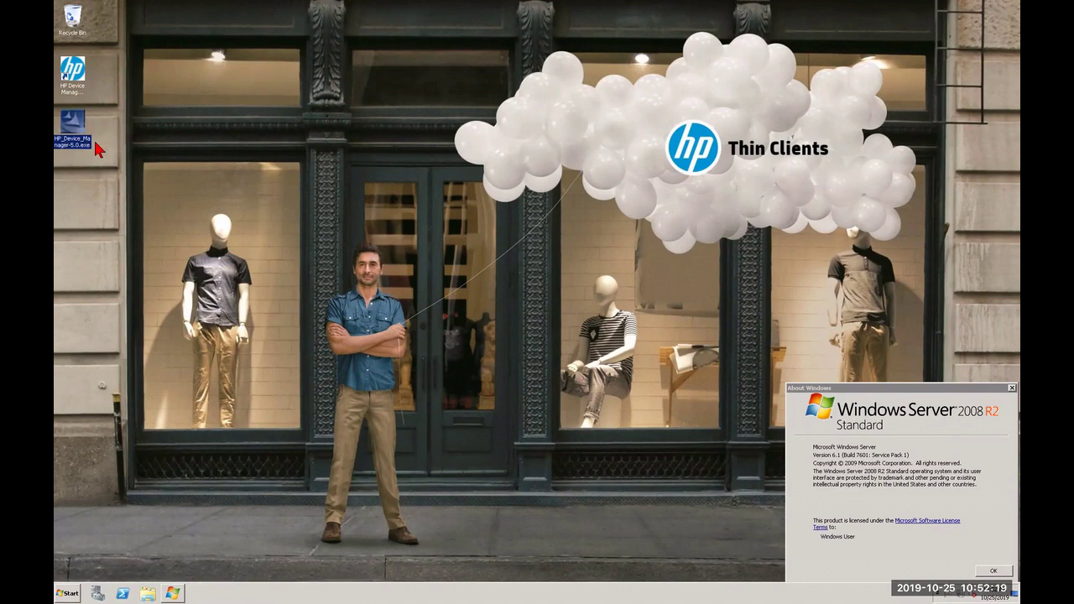
double_click(76, 128)
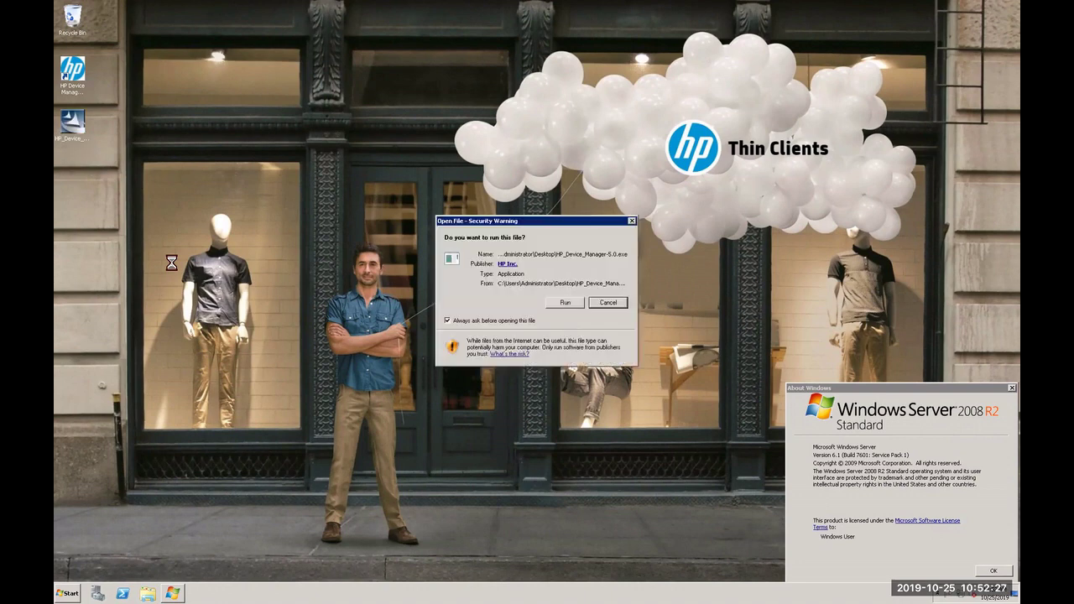
click(561, 304)
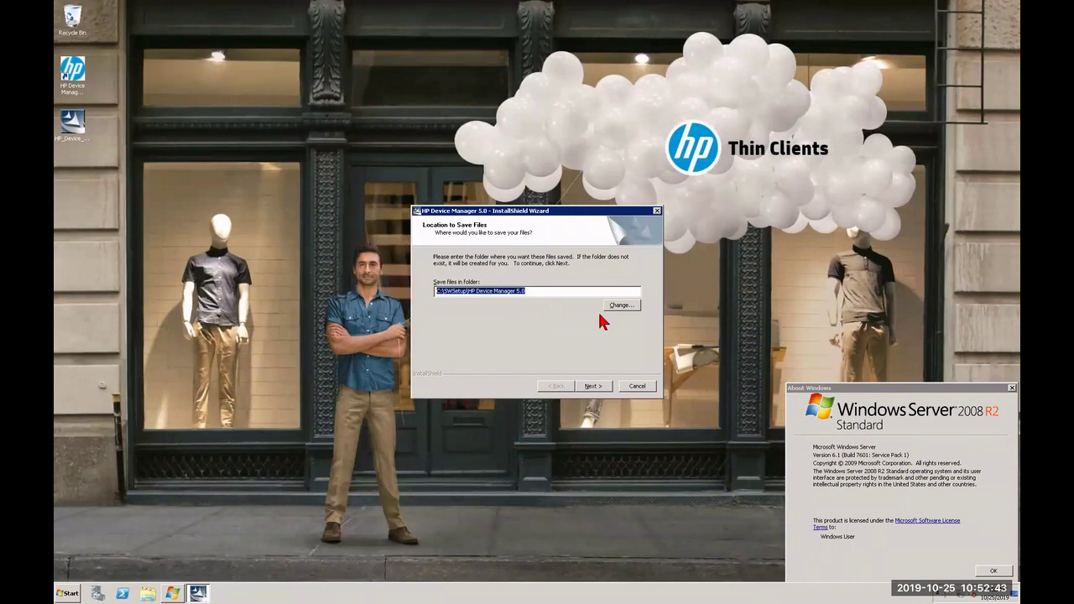
click(594, 386)
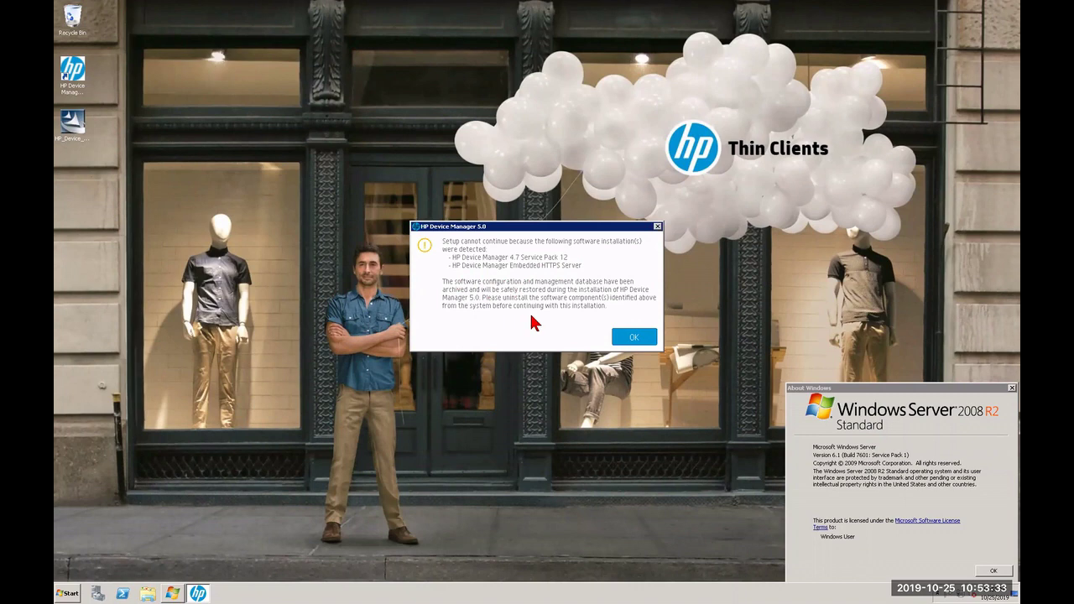
click(633, 338)
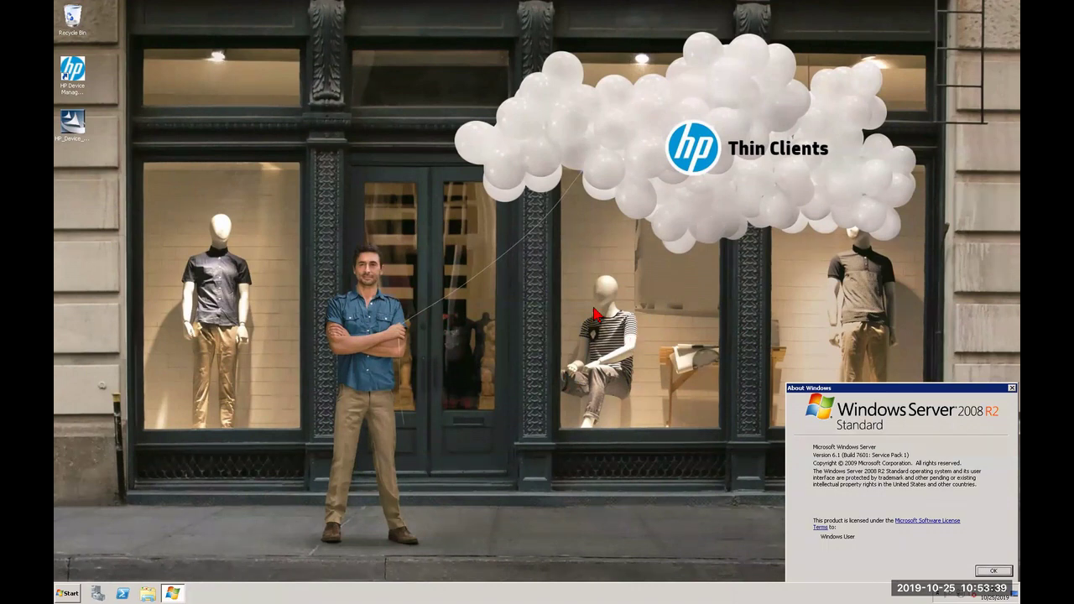
- Copy the SWSetup folder from the C: drive to the legacy server's desktop
click(148, 593)
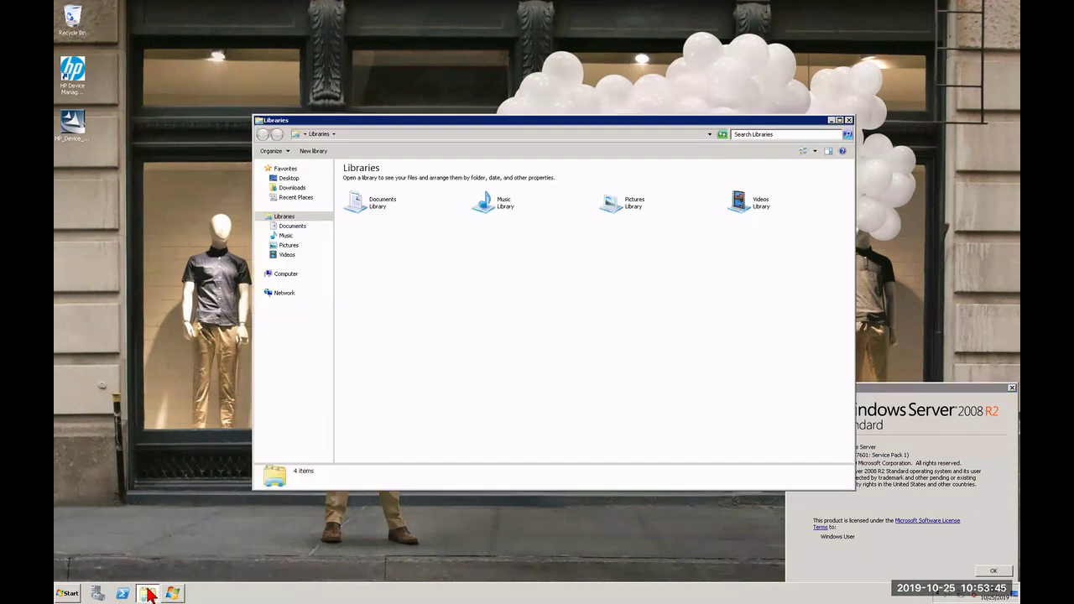
click(279, 276)
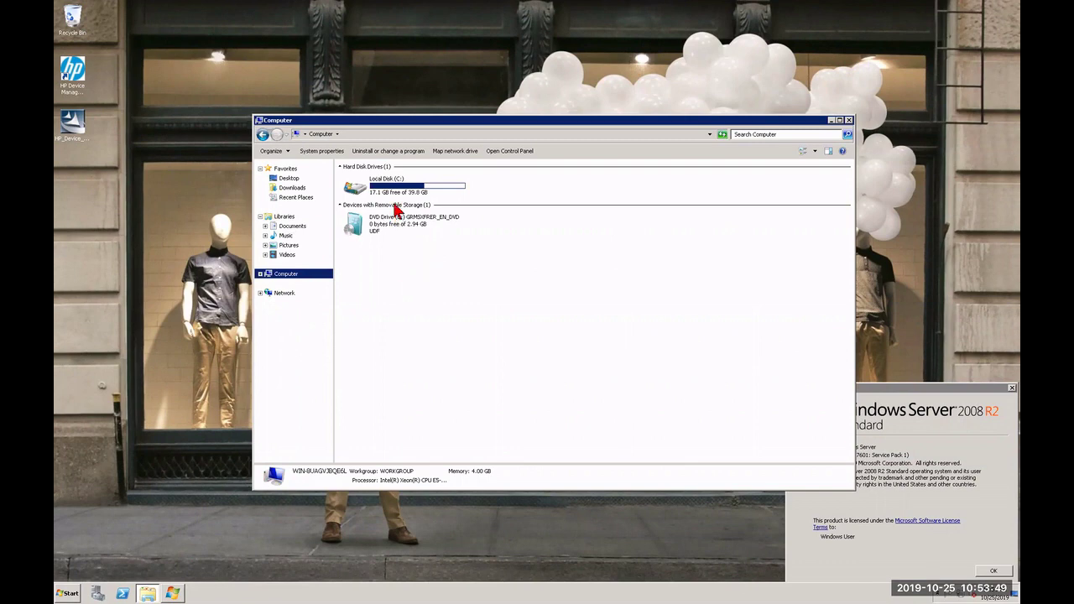
double_click(394, 192)
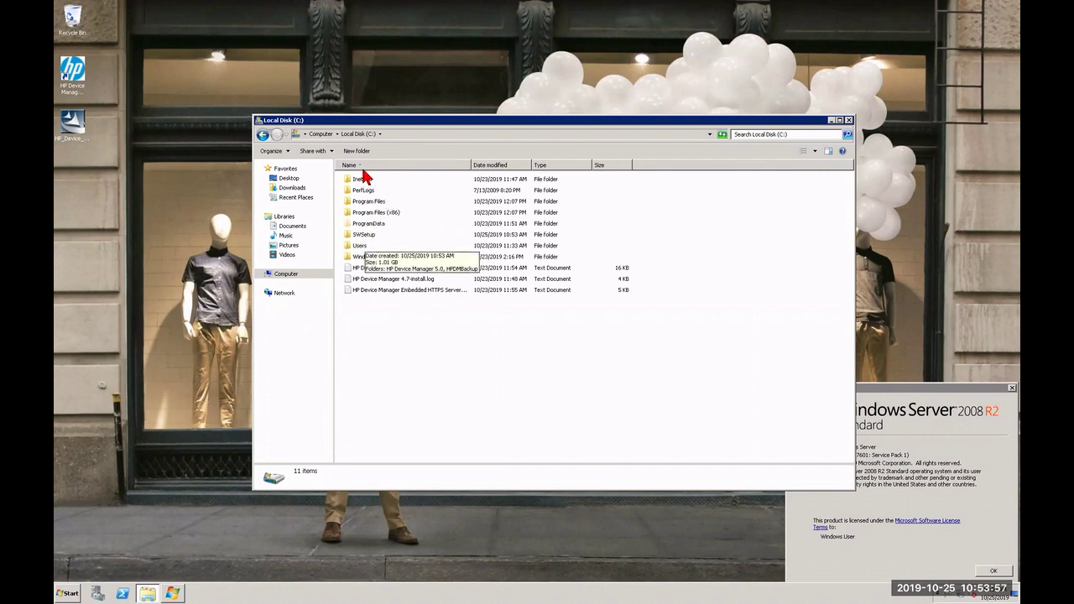
click(359, 237)
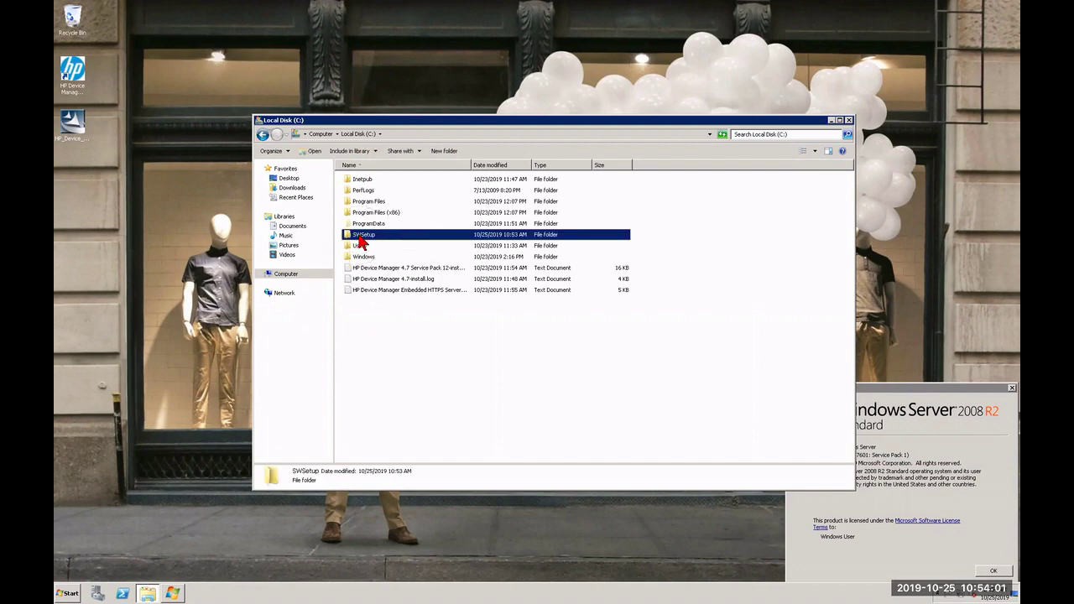
right_click(361, 240)
click(388, 307)
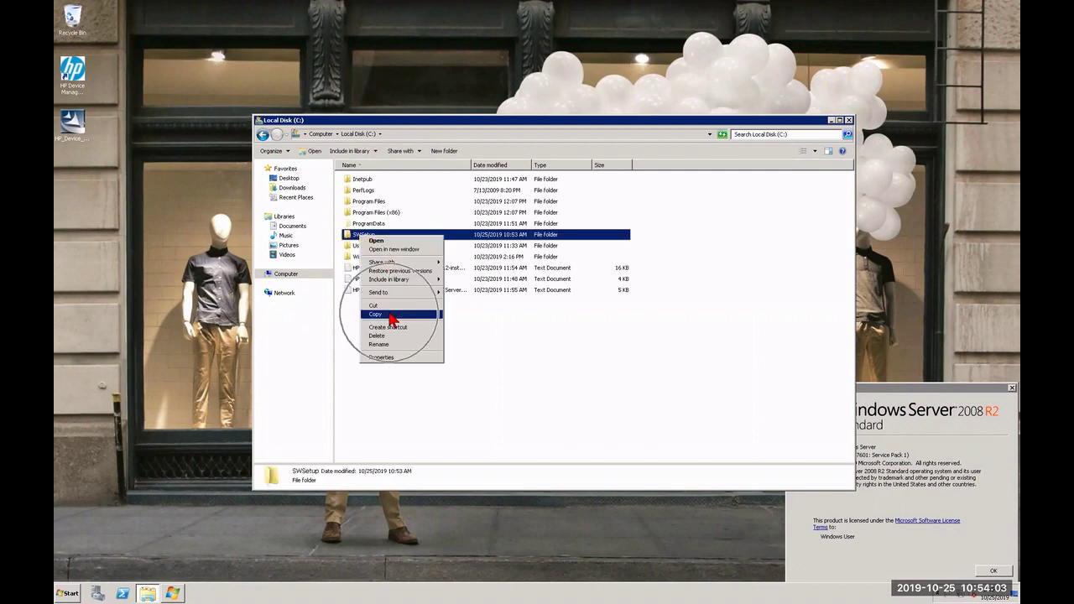
right_click(89, 186)
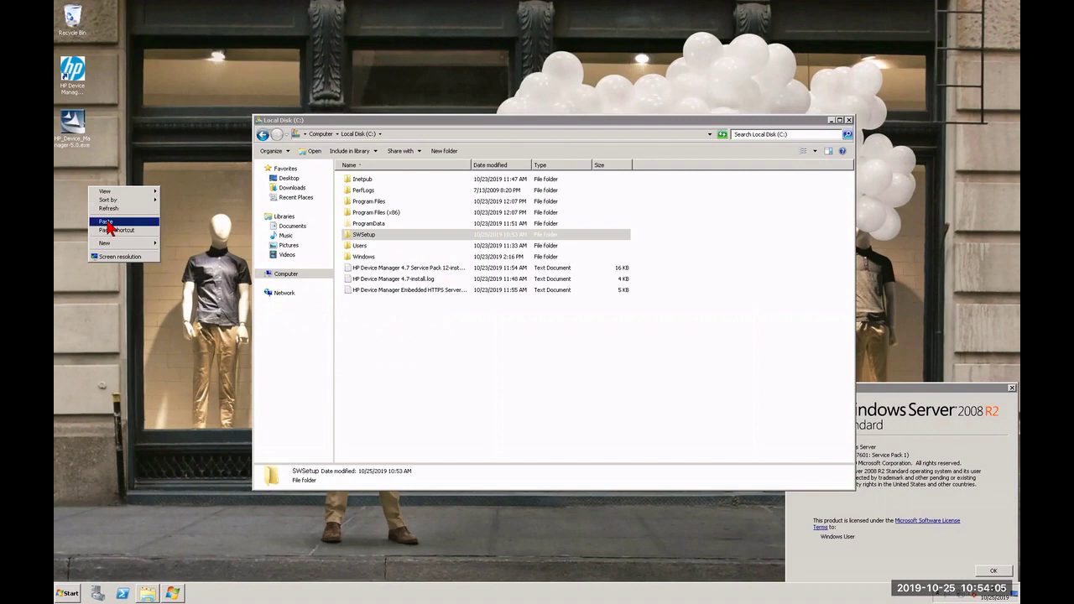
click(105, 220)
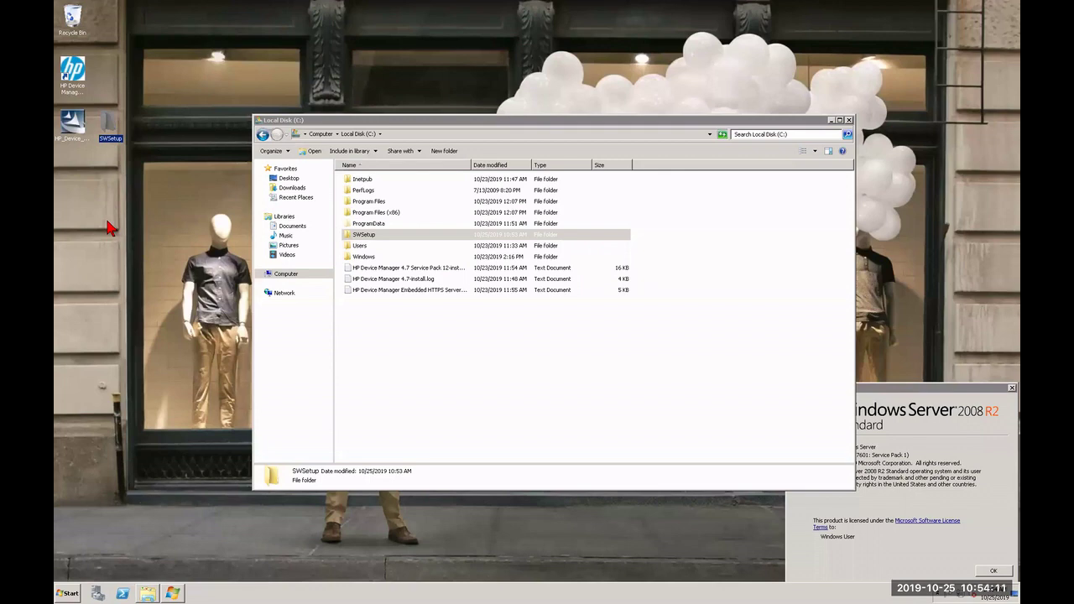
- Copy the Inetpub folder from the C: drive to the legacy server's desktop
click(374, 238)
right_click(367, 180)
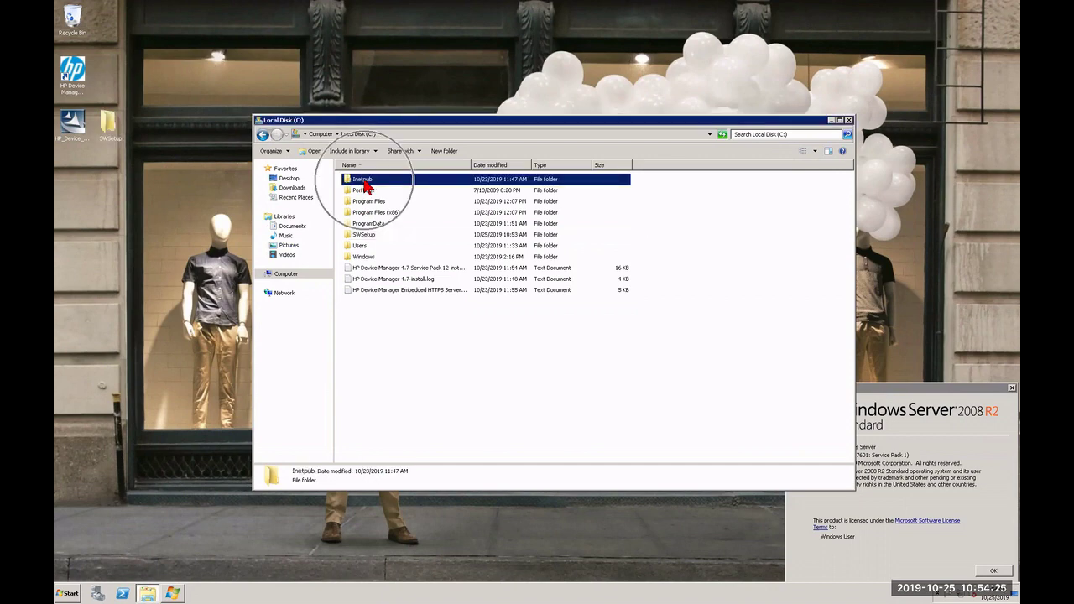
click(382, 258)
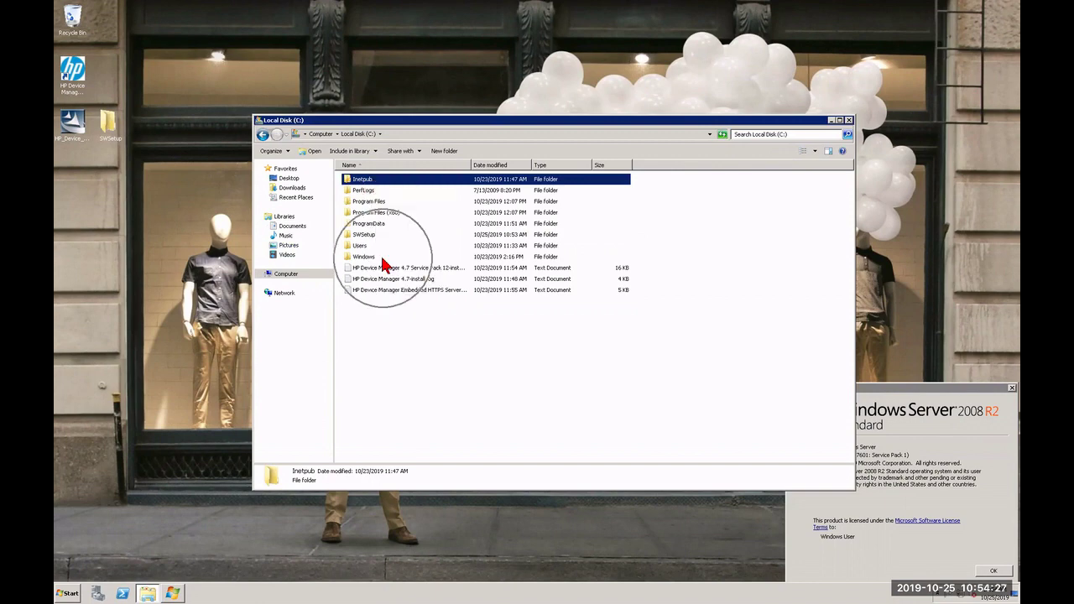
right_click(99, 204)
click(116, 233)
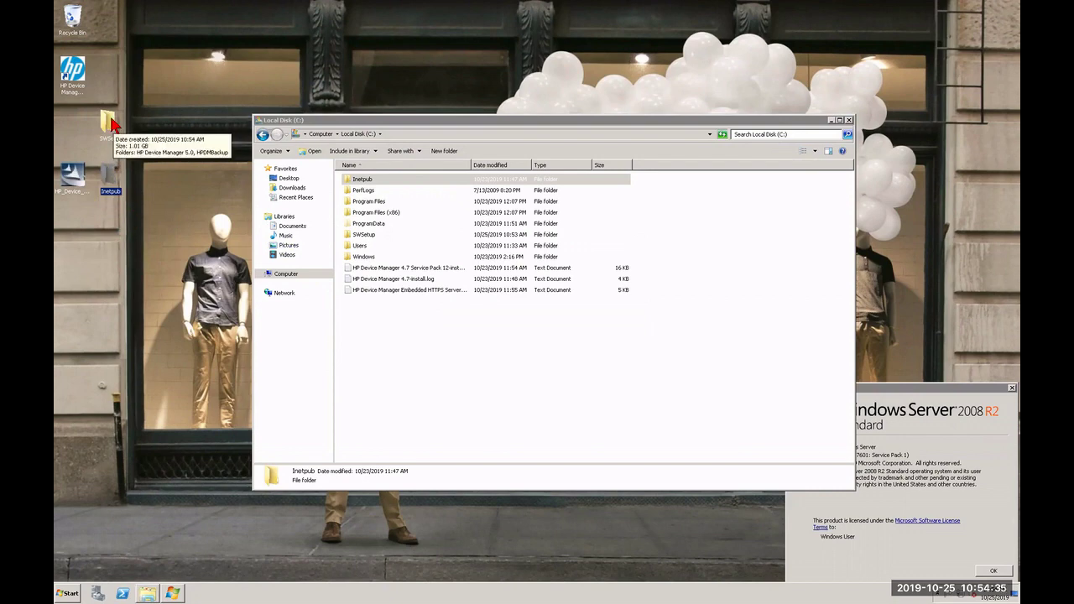
mouse_move(117, 192)
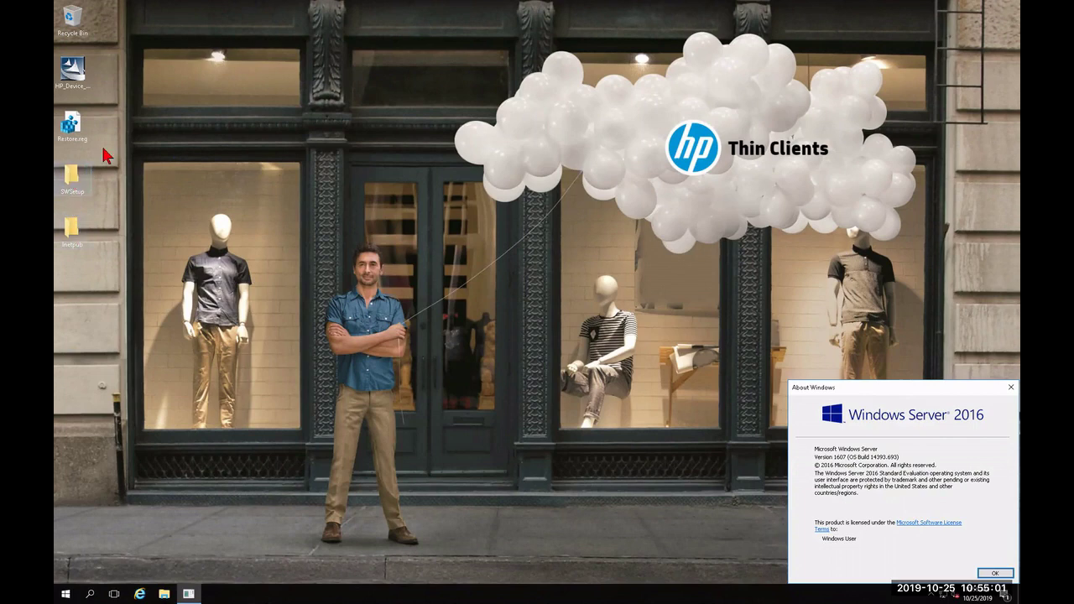
- On the Windows Server 2016 machine, open Restore.reg as text to review its registry entries, and close it
click(77, 75)
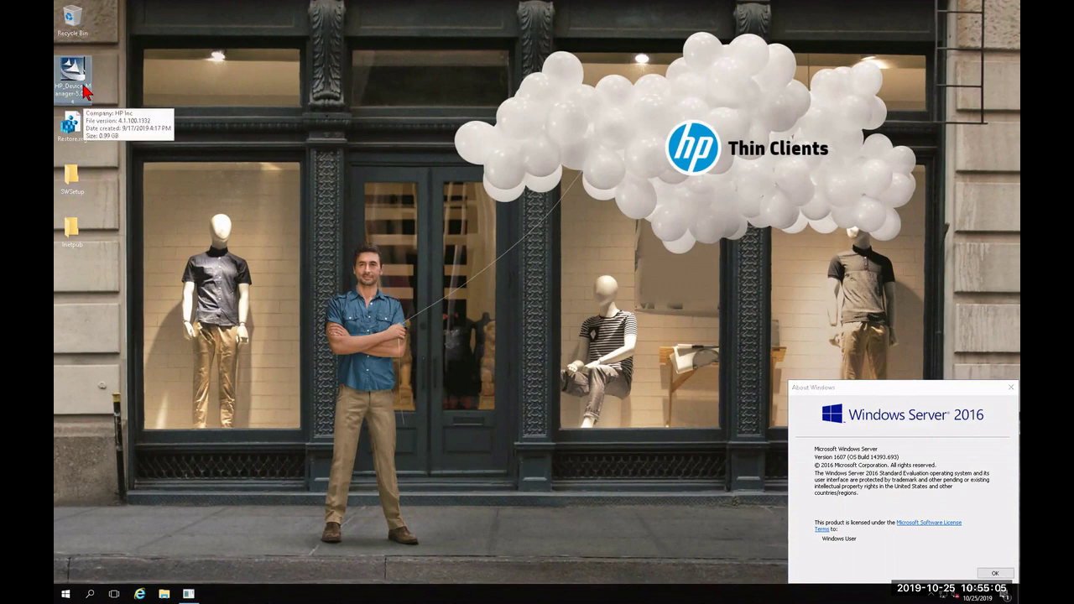
click(74, 131)
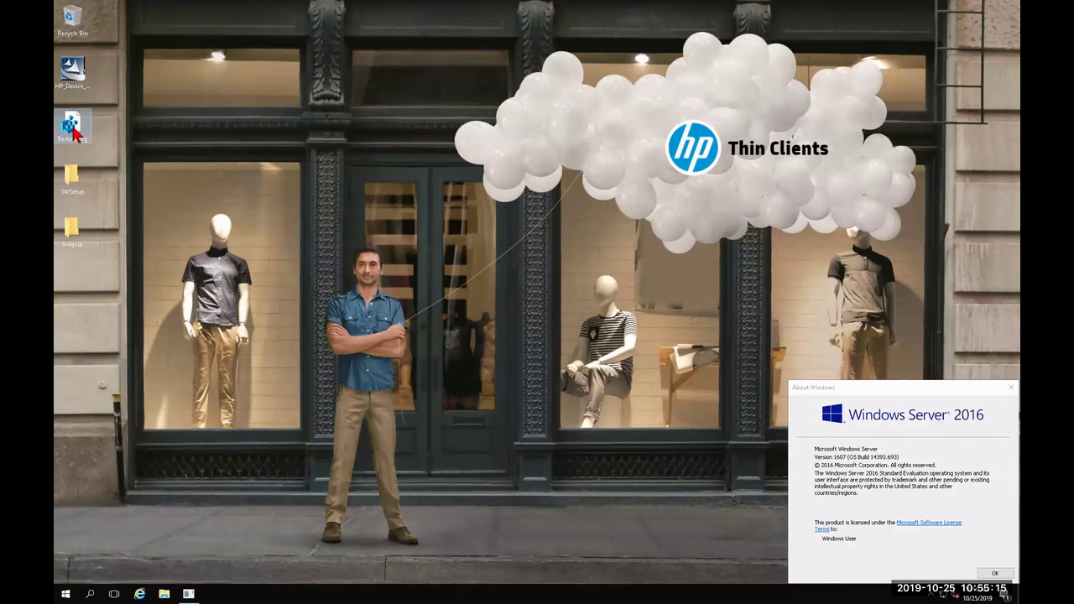
right_click(74, 126)
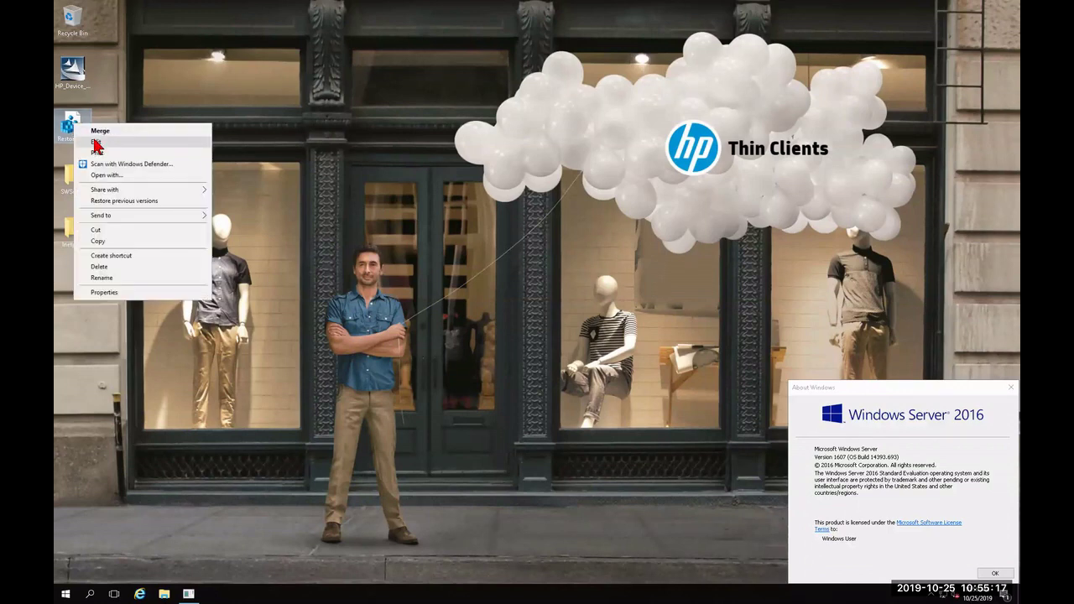
click(95, 142)
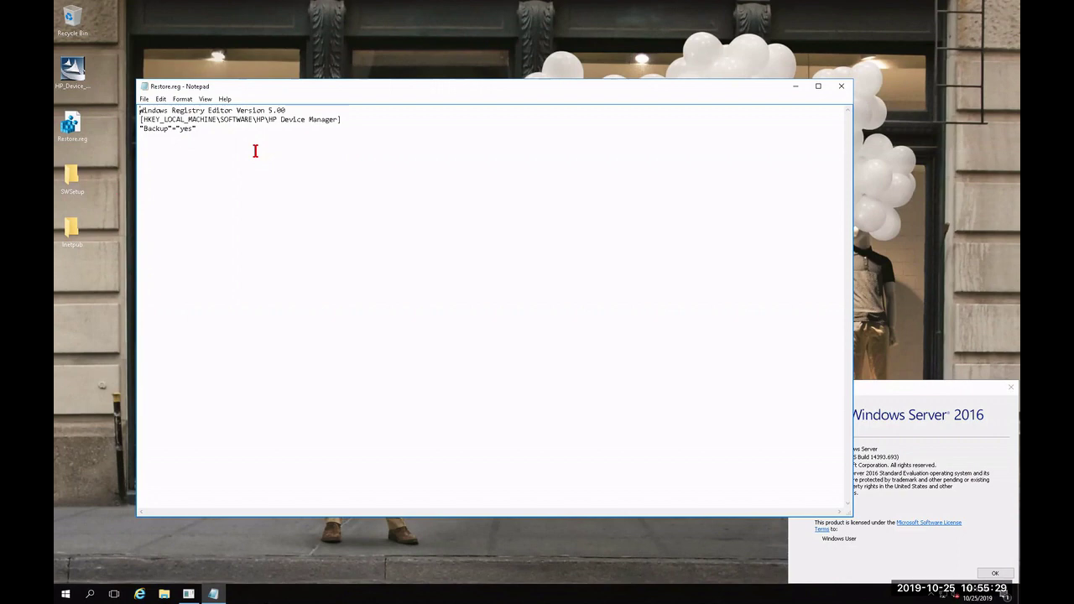
click(826, 88)
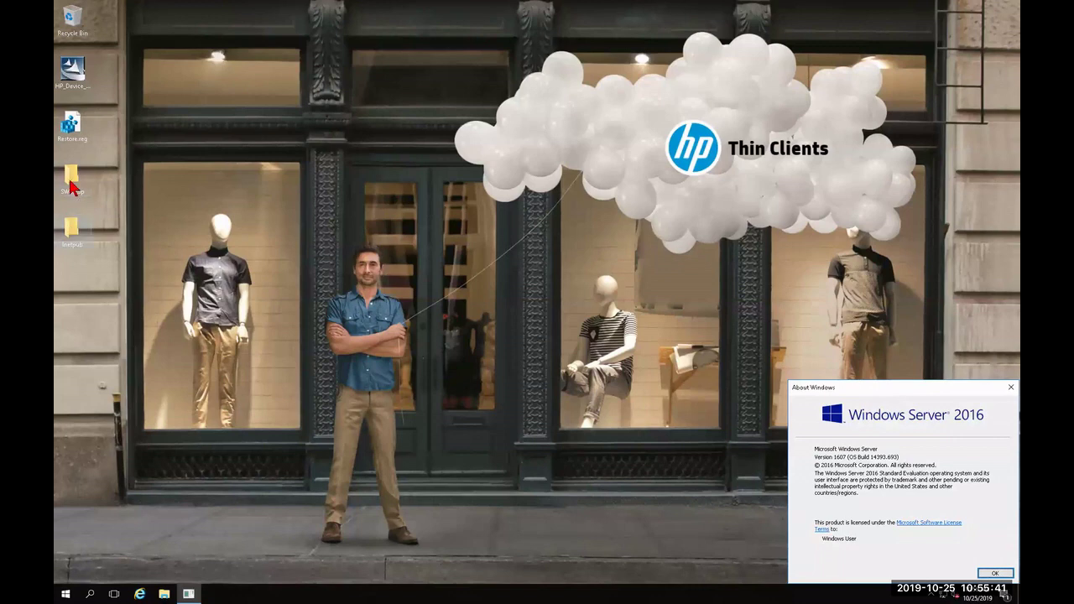
- Move the SWSetup and Inetpub folders from the new server's desktop to the root of the C: drive
click(165, 594)
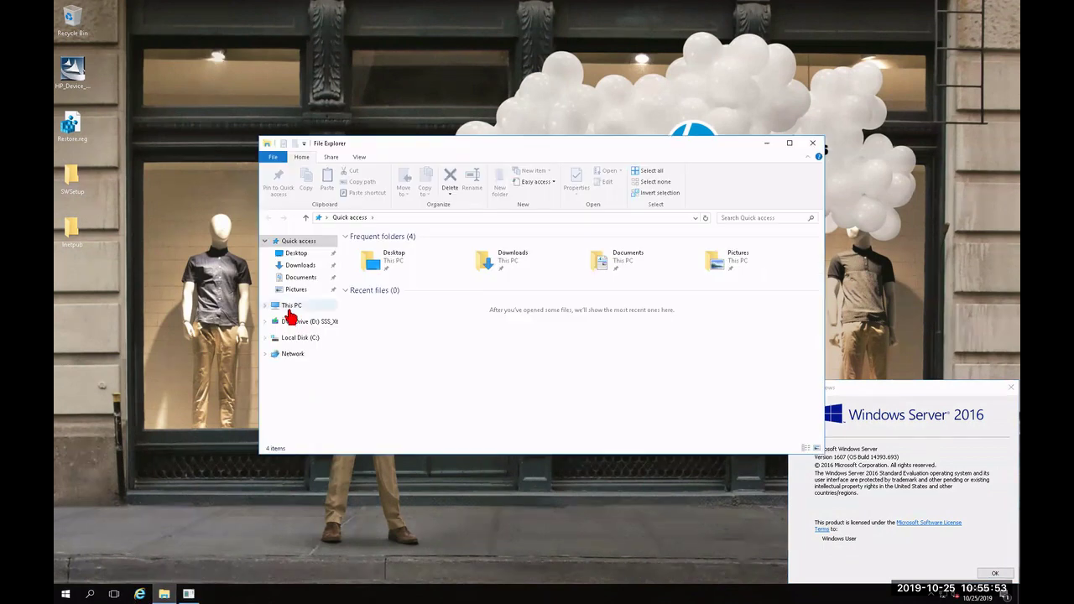
click(288, 307)
double_click(398, 339)
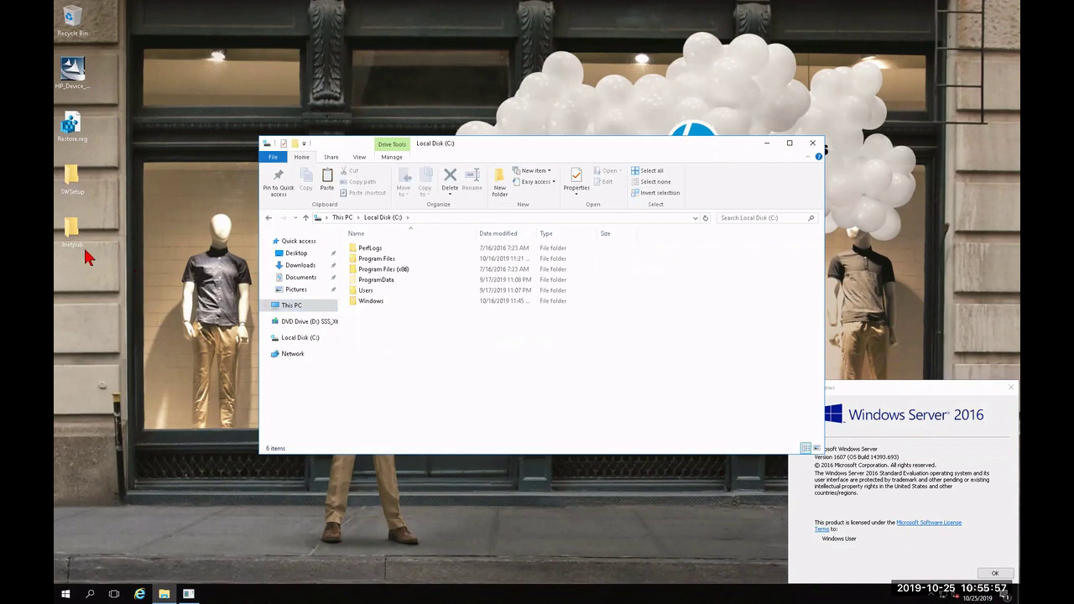
drag(109, 267, 386, 337)
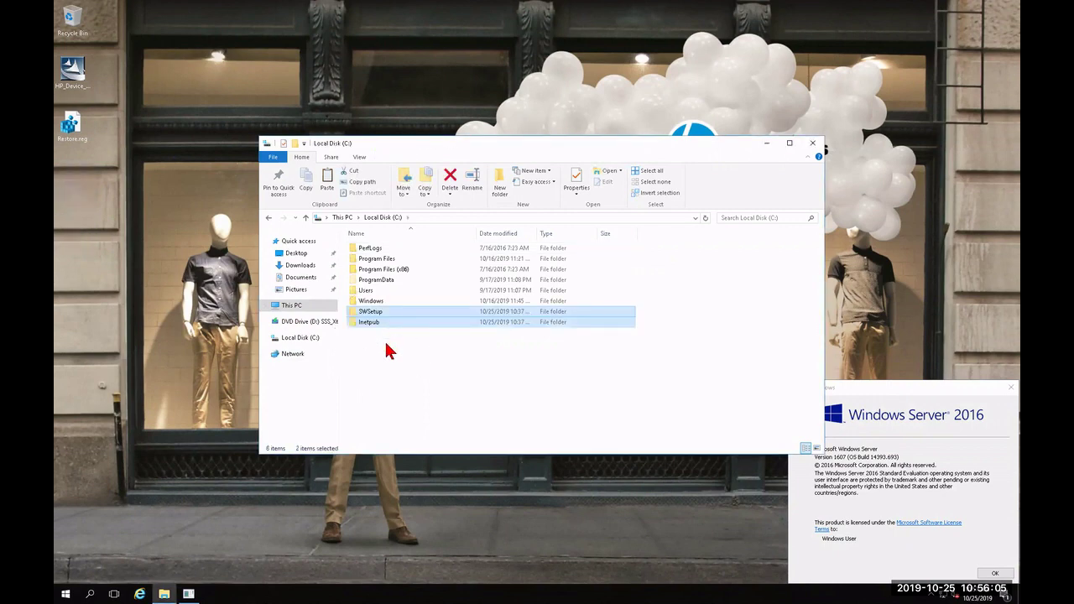
click(382, 347)
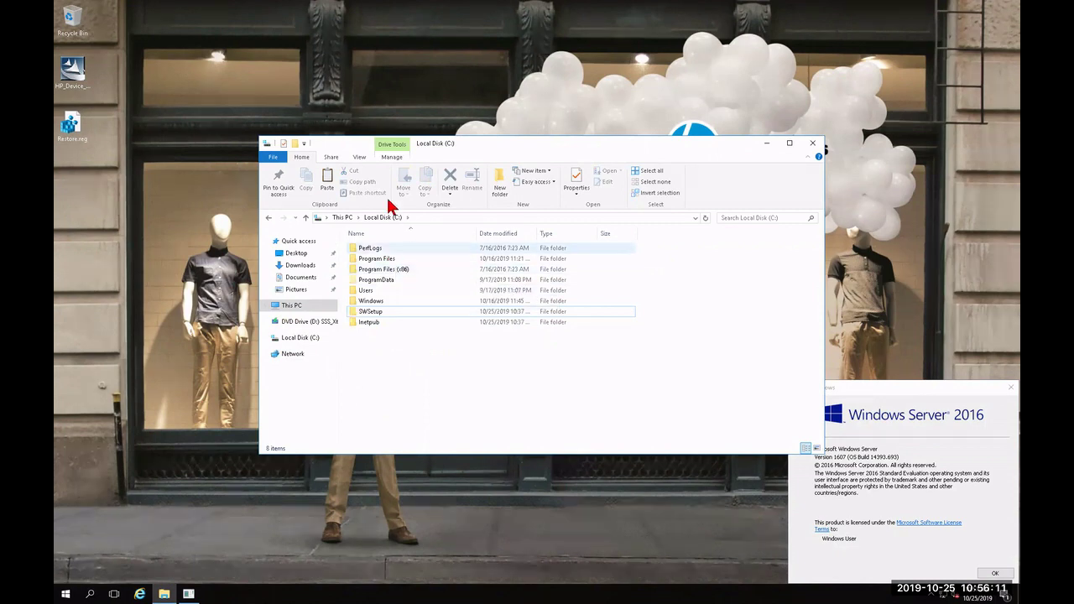
- Merge Restore.reg into the new server's registry and close the file window
double_click(72, 126)
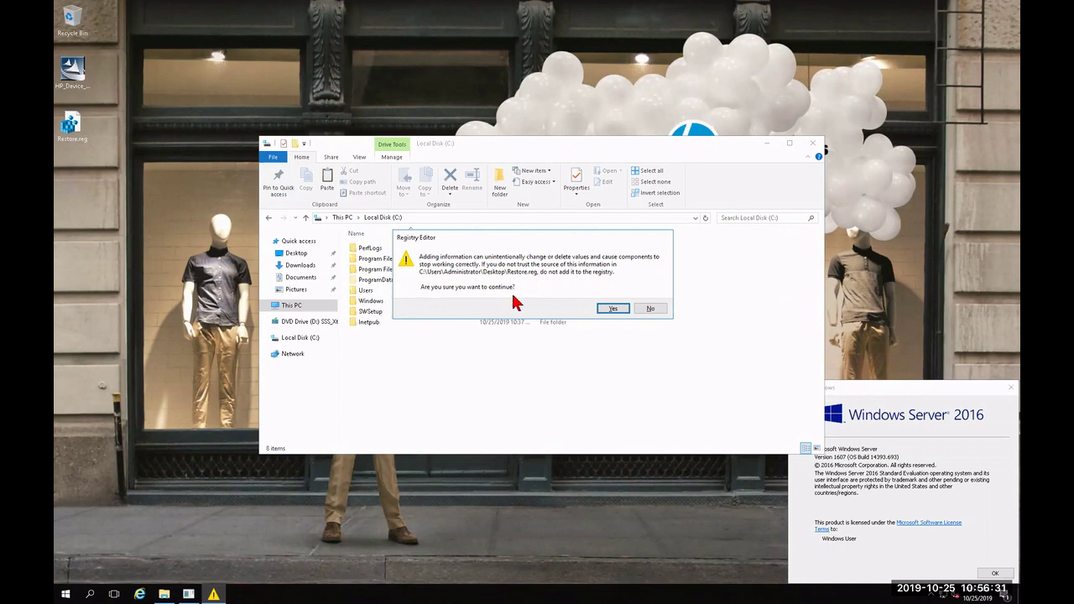
click(609, 311)
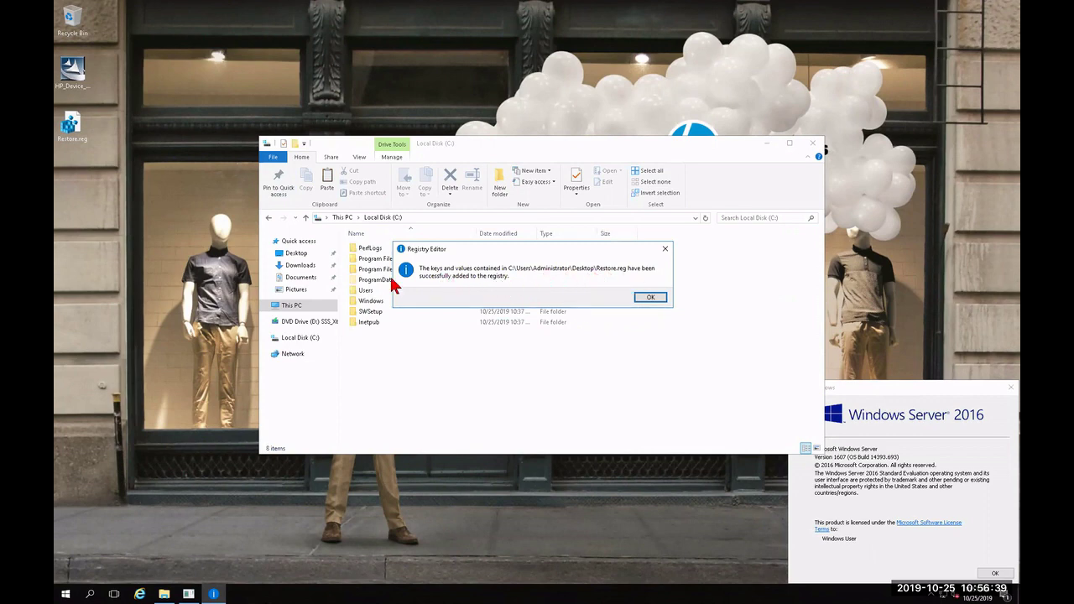
click(652, 299)
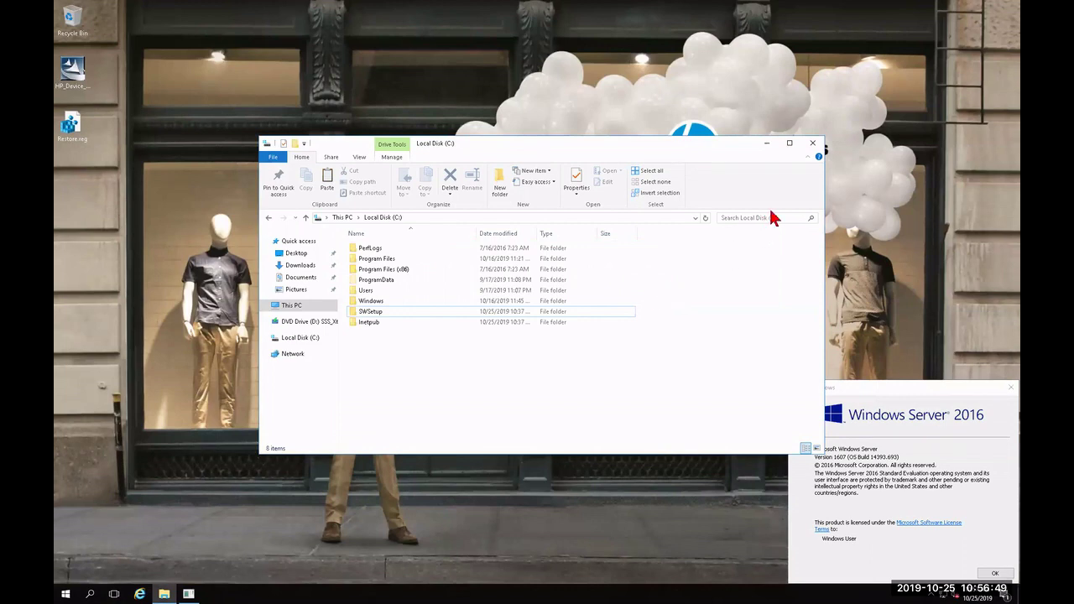
click(814, 145)
- Run HP_Device_Manager-5.0.exe on the new server, extract to C:\SWSetup\HP Device Manager 5.0, and choose to restore the previous installation's data
click(87, 79)
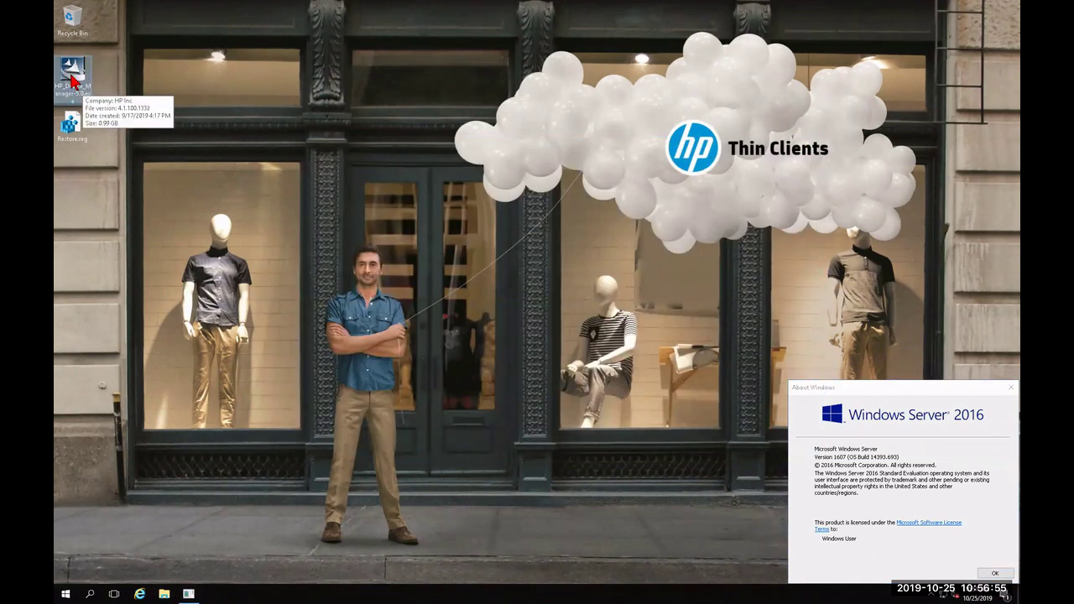
double_click(73, 82)
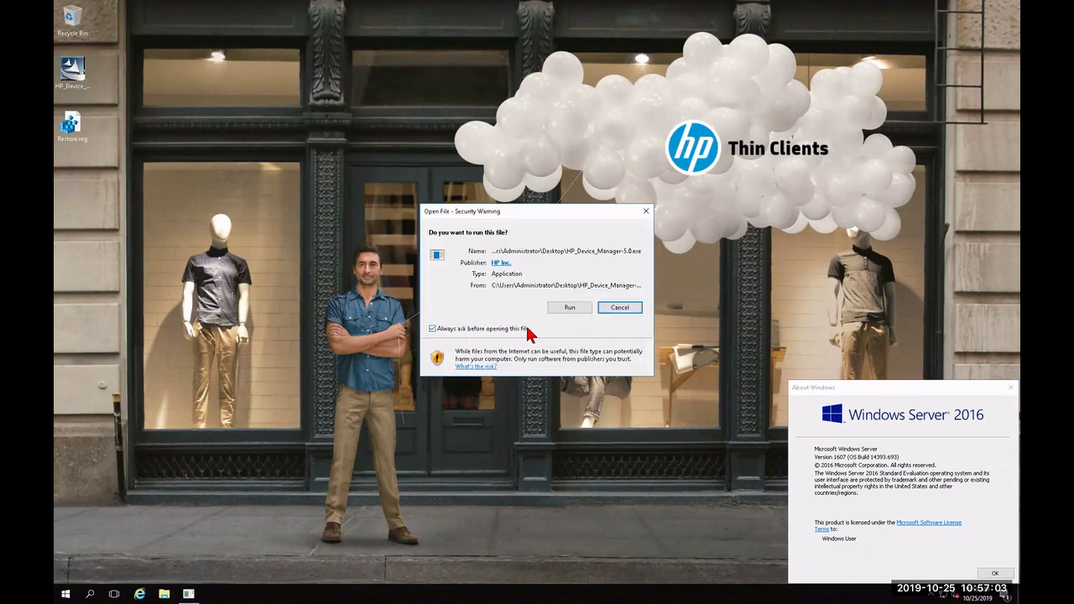
click(569, 308)
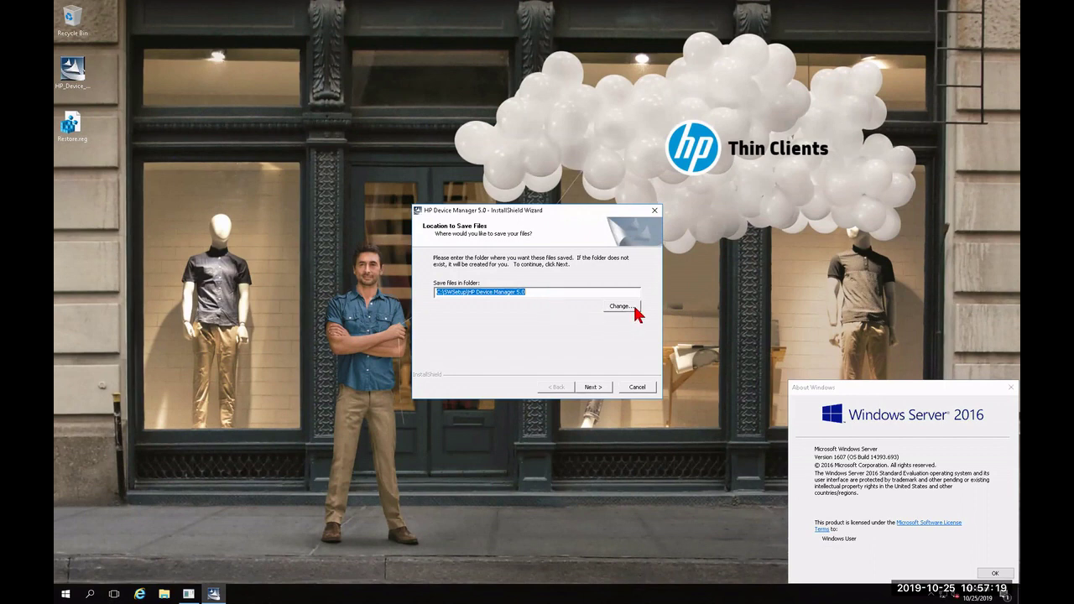
click(592, 387)
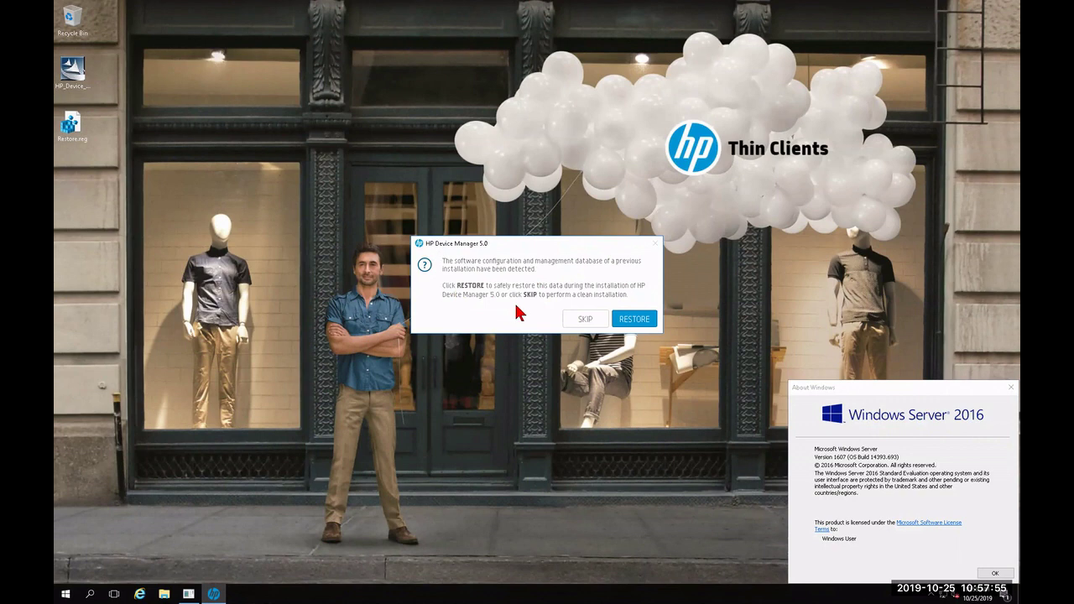
click(634, 319)
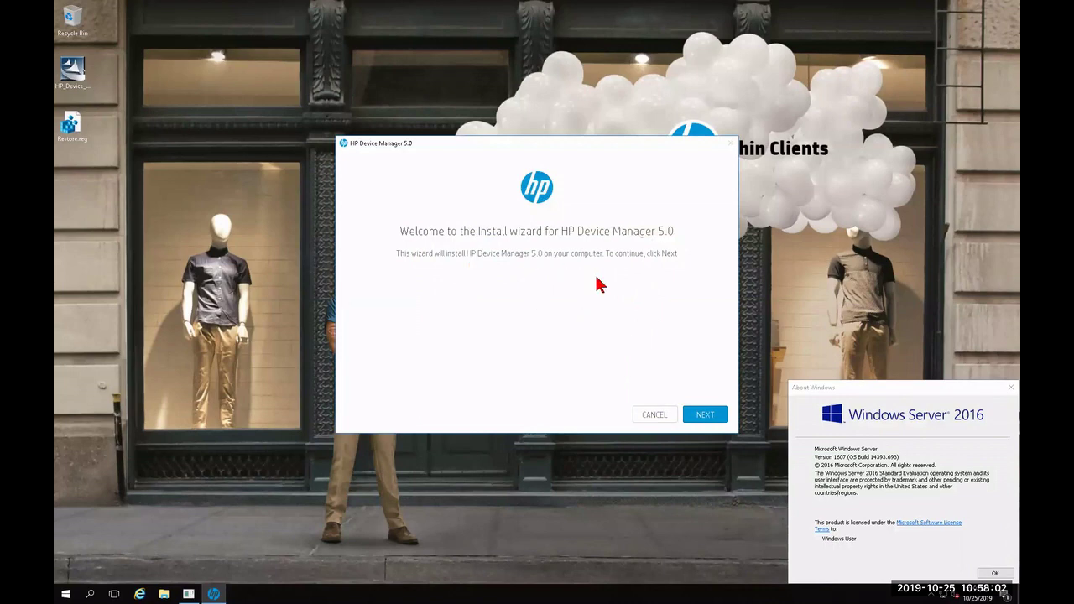
- Read through the HP Device Manager 5.0 license agreement, accept its terms, and continue to the setup type choice
click(705, 420)
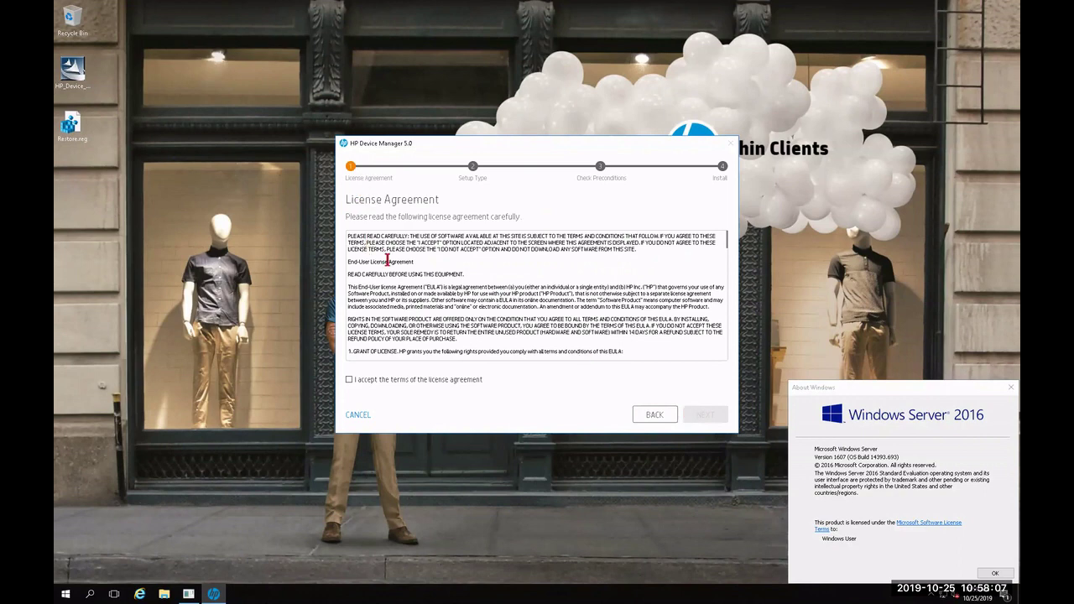
scroll(401, 239, down, 1)
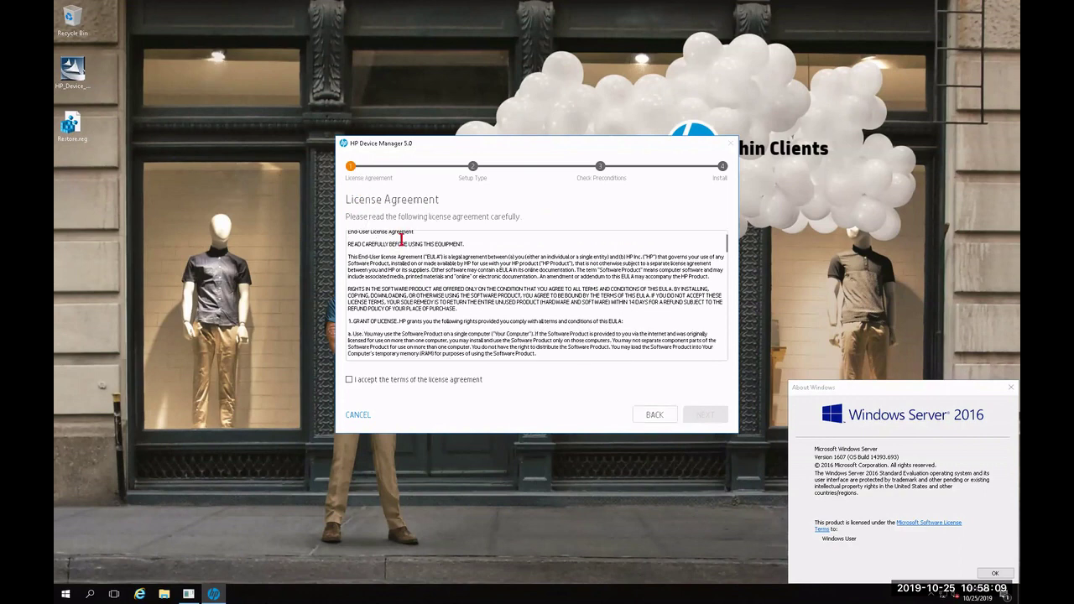
scroll(401, 239, down, 10)
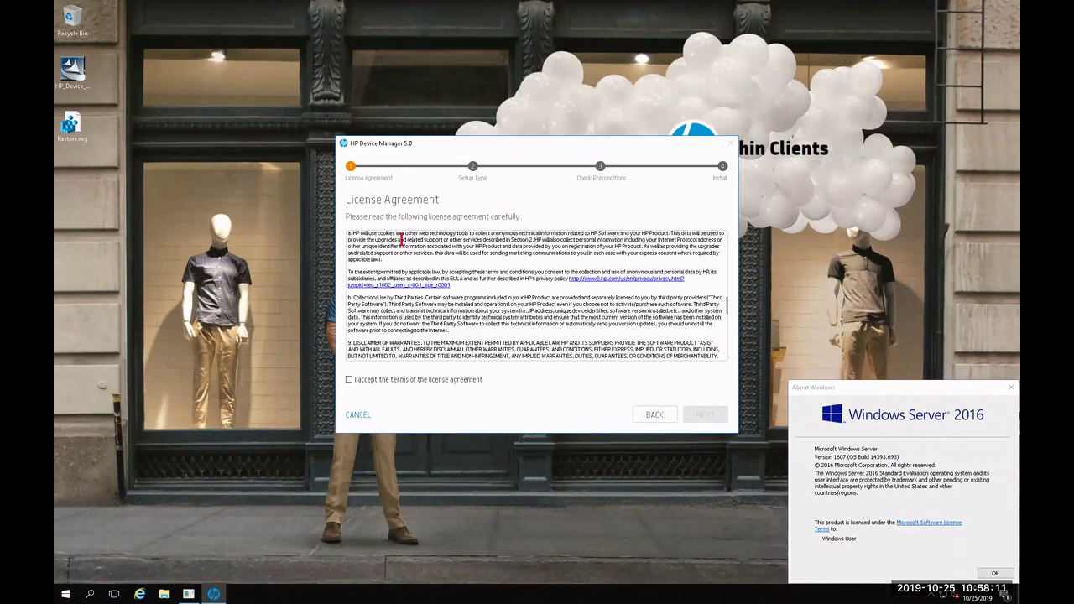
scroll(402, 239, down, 10)
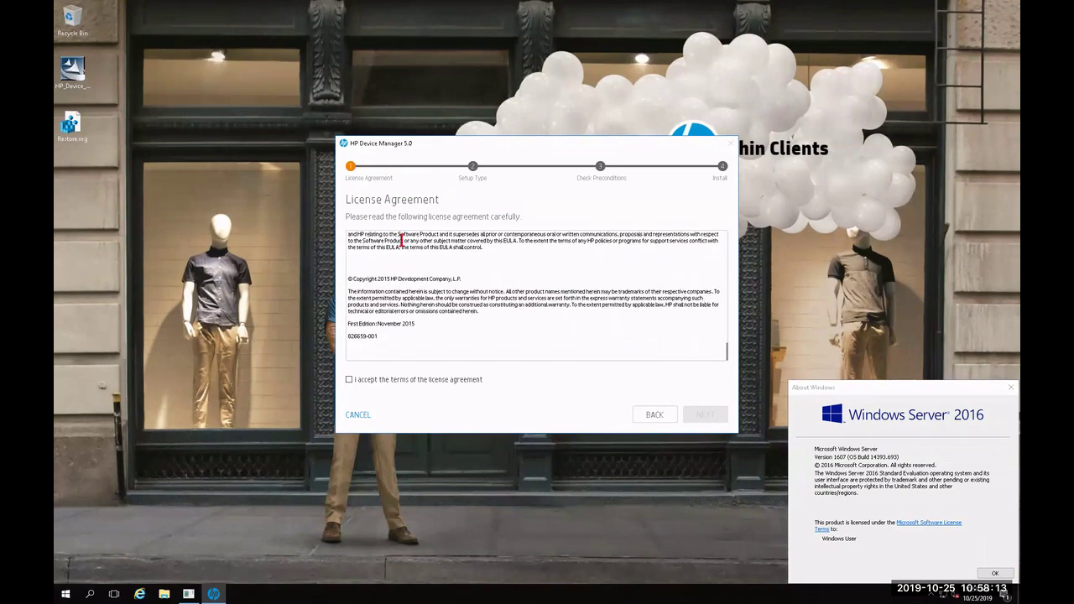
click(349, 380)
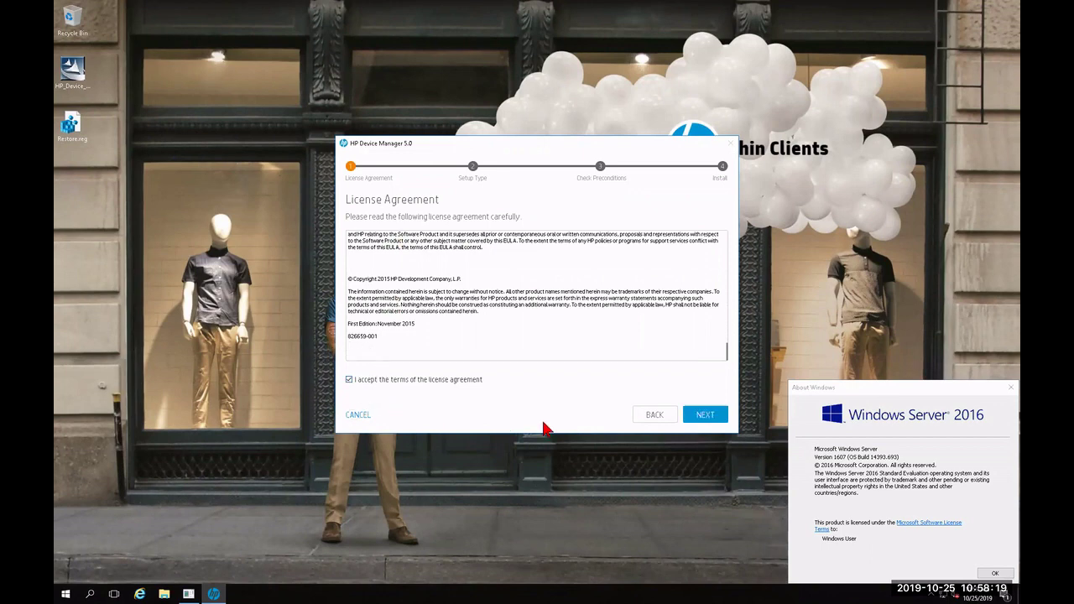
click(705, 415)
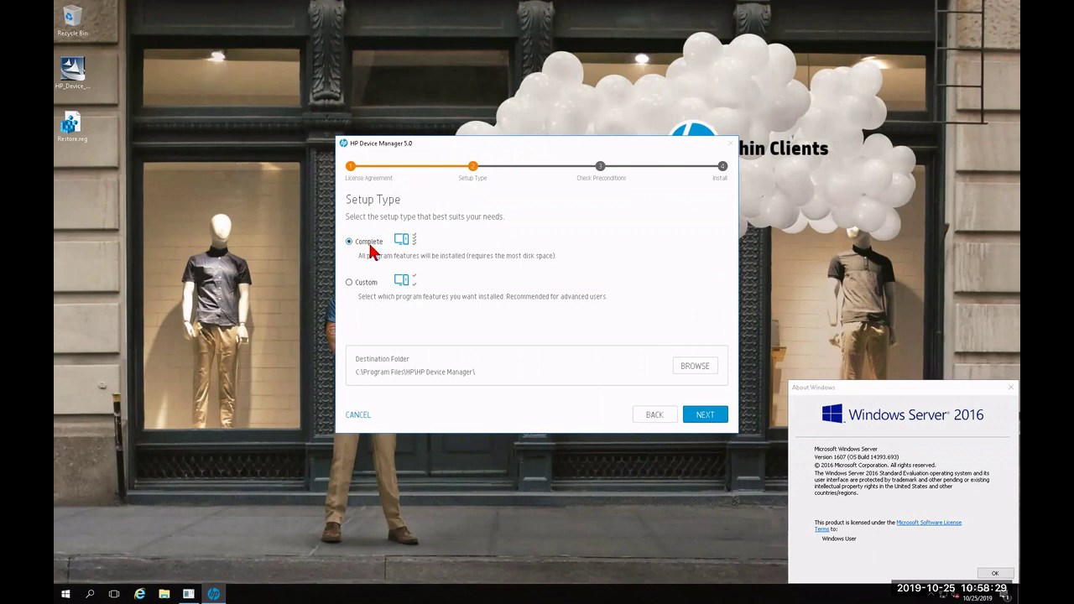
- Examine the components offered by the Custom setup type and return to the setup type choice
click(350, 286)
click(705, 420)
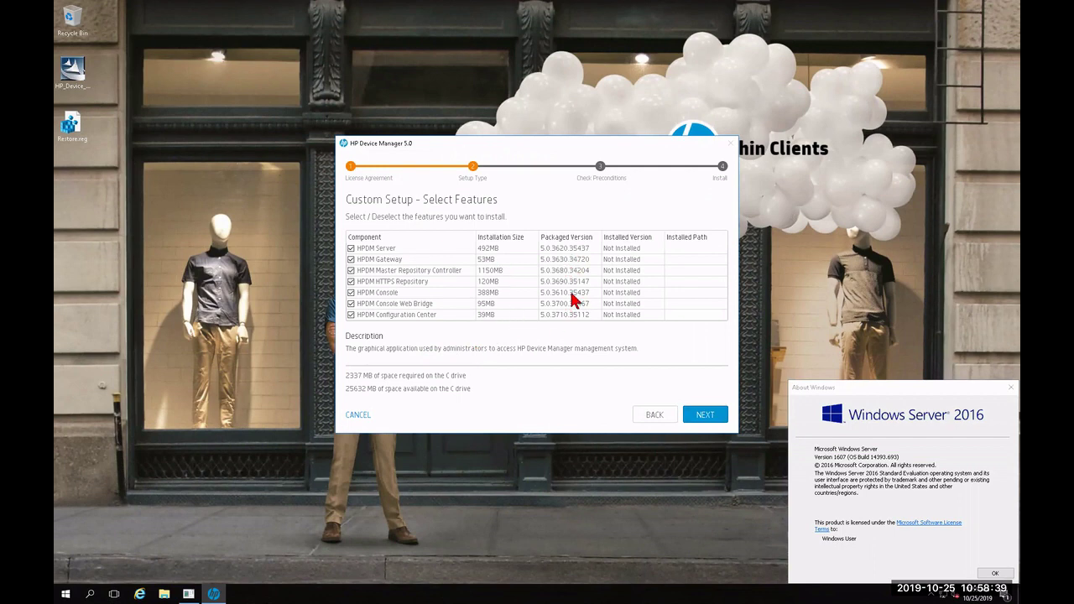
click(648, 417)
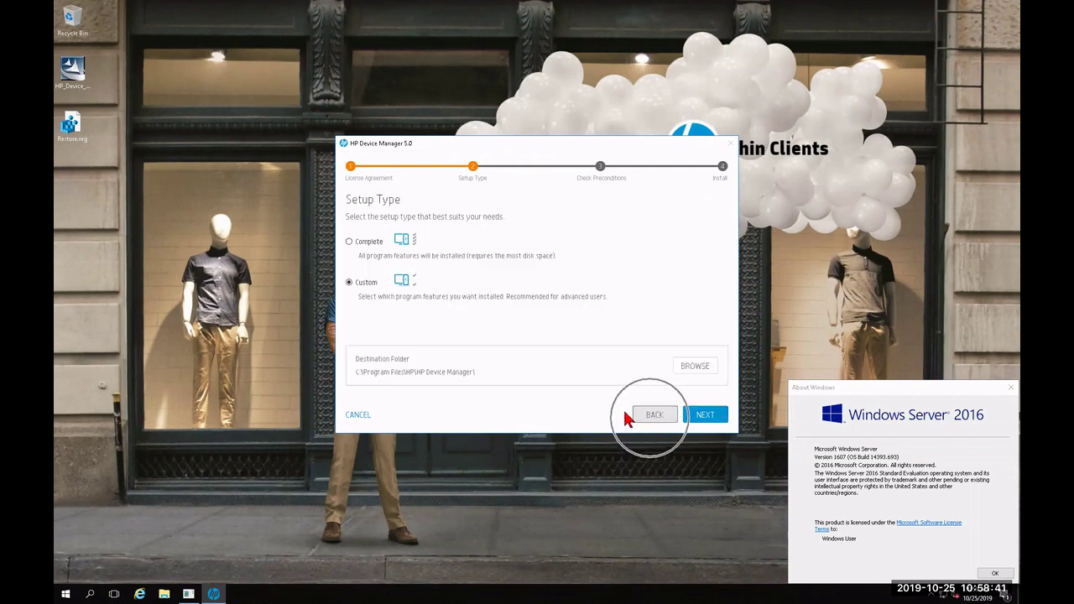
- Run the precondition check for a Complete setup in C:\Program Files\HP\HP Device Manager\ and start the installation
click(349, 242)
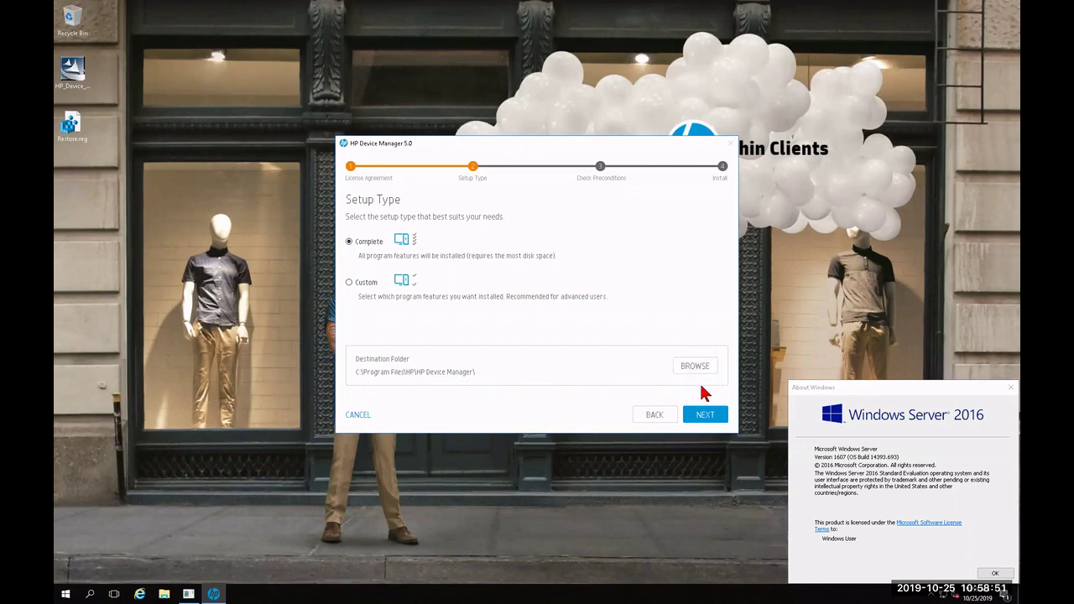
click(707, 417)
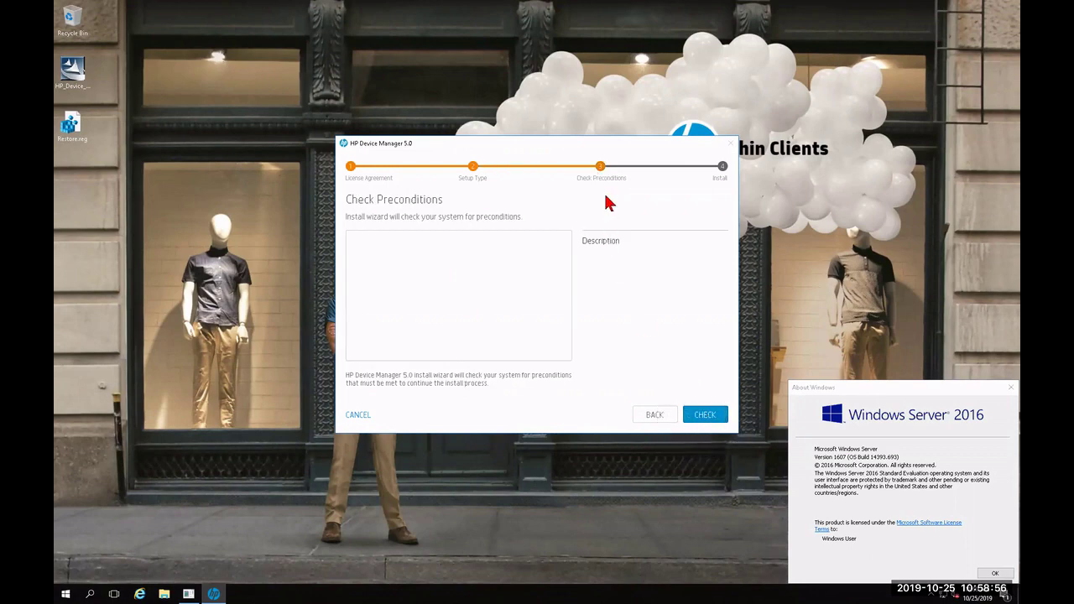
click(705, 417)
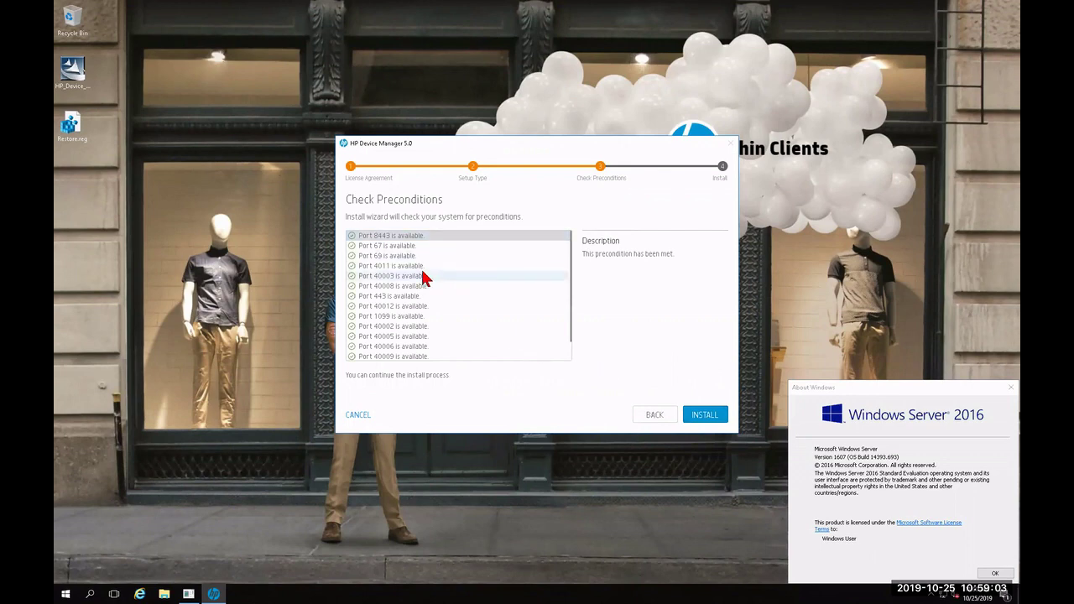
scroll(421, 277, down, 1)
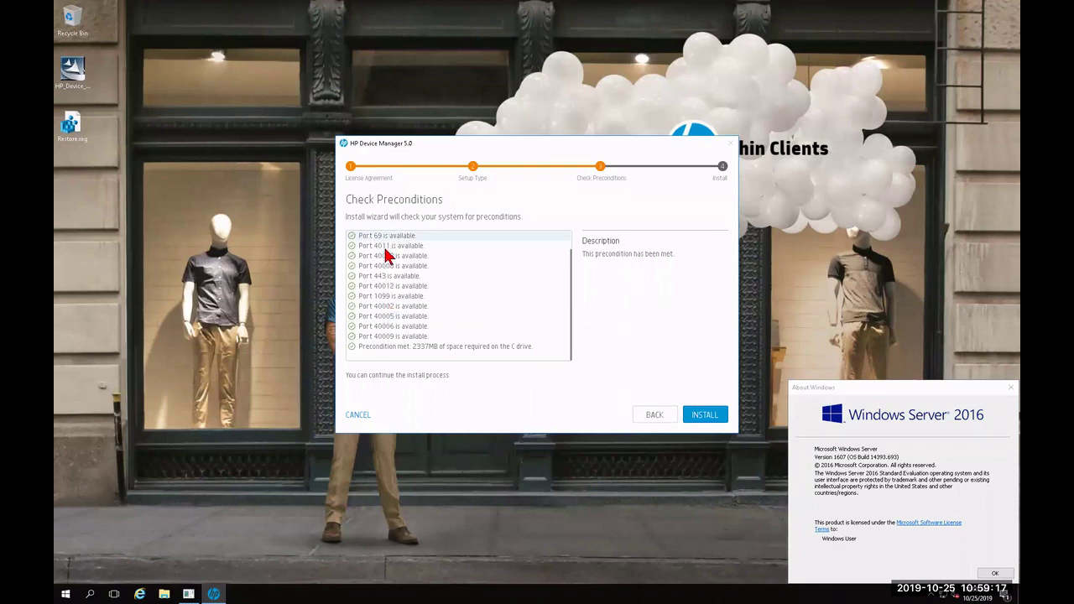
click(707, 417)
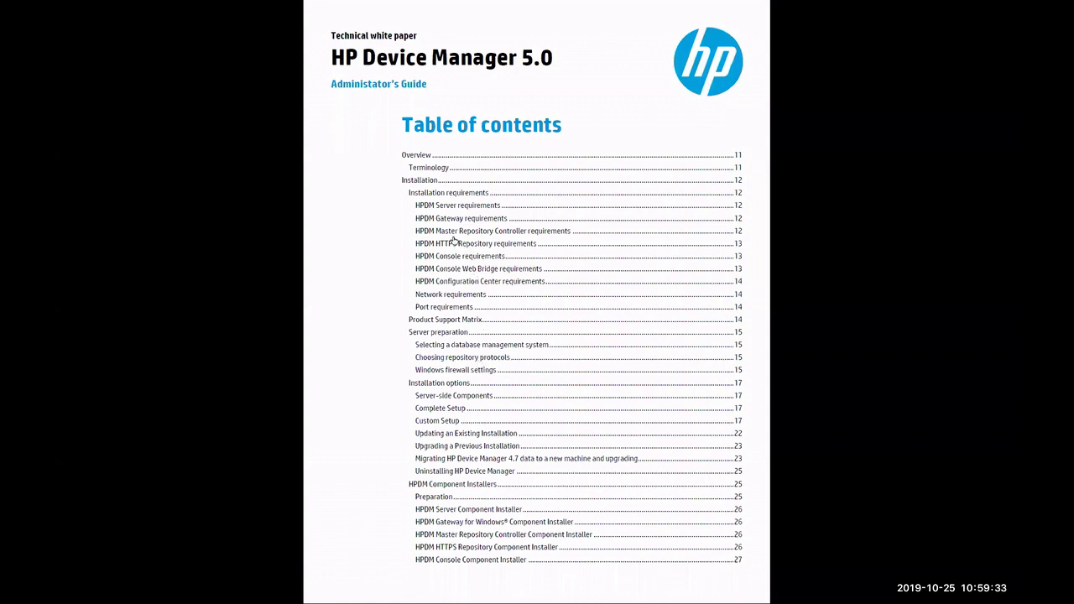
- In the HP Device Manager 5.0 Administrator's Guide, go to the Installation section from the table of contents
click(425, 185)
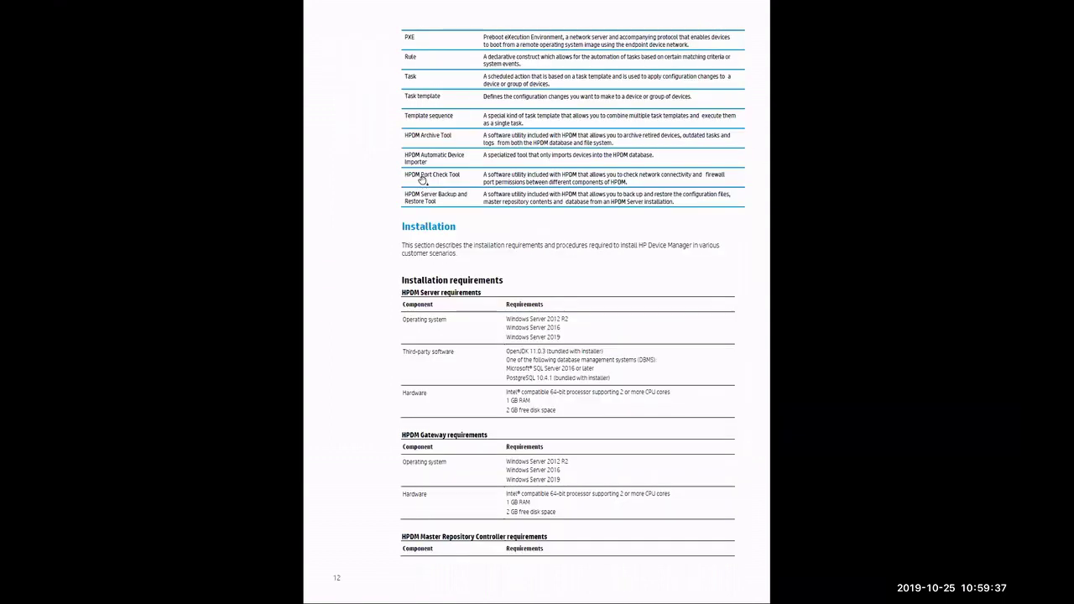